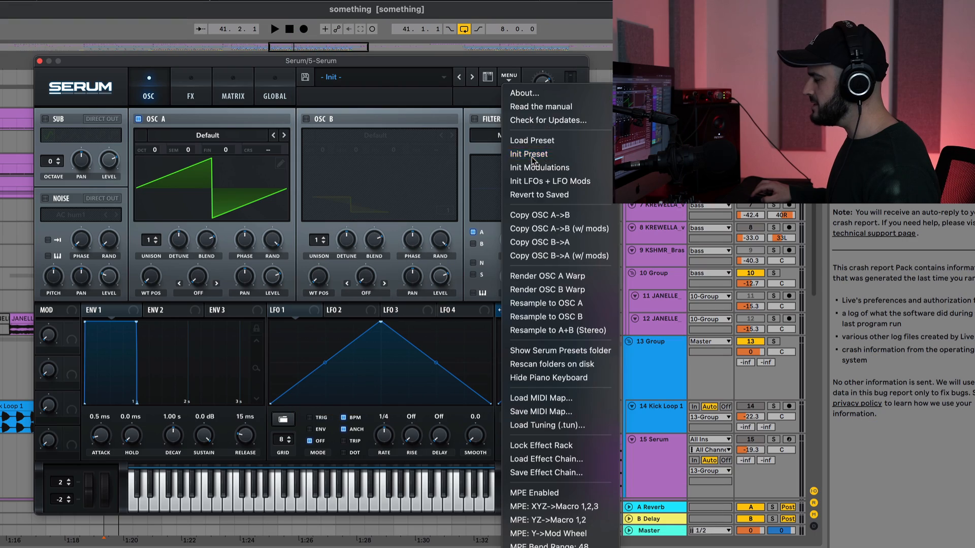
Initialize the preset and redraw oscillator A's wavetable as a square wave, with the first half at maximum and the second at minimum
click(322, 165)
click(281, 164)
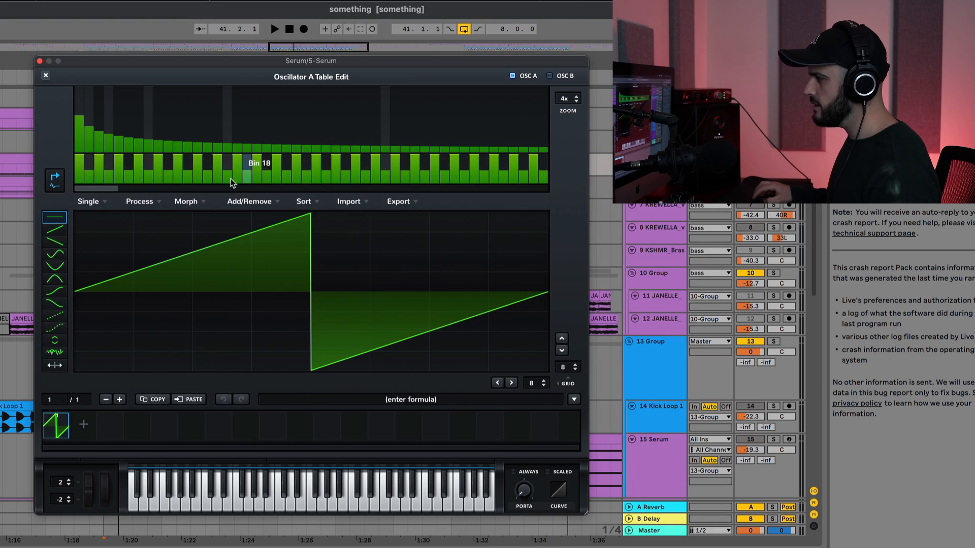
mouse_move(100, 225)
mouse_down()
mouse_move(239, 220)
mouse_move(202, 218)
mouse_up()
drag(339, 185, 158, 183)
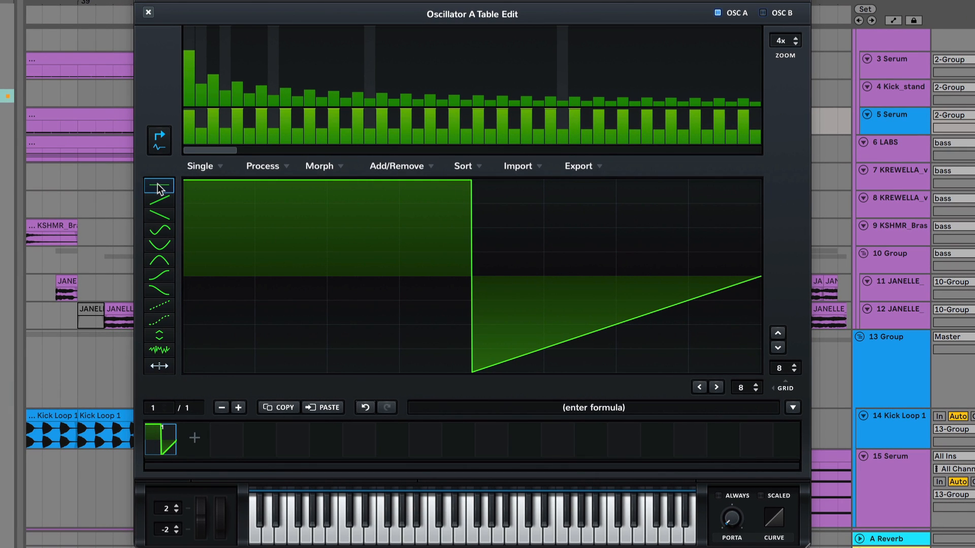
mouse_move(497, 325)
mouse_down()
mouse_move(502, 395)
mouse_move(797, 406)
mouse_move(644, 388)
mouse_up()
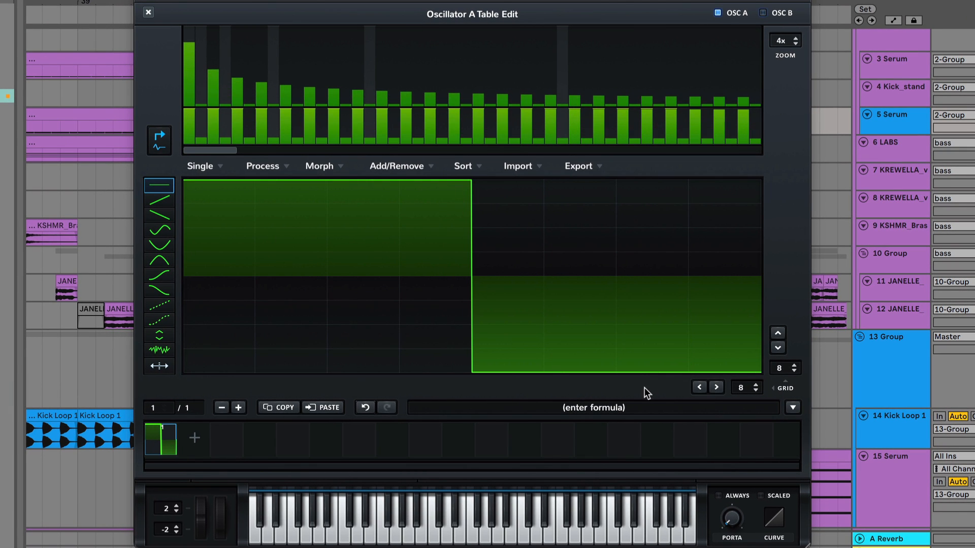
click(149, 12)
Enable the filter, set its type to MG Low 24, and lower the cutoff to its minimum
click(671, 65)
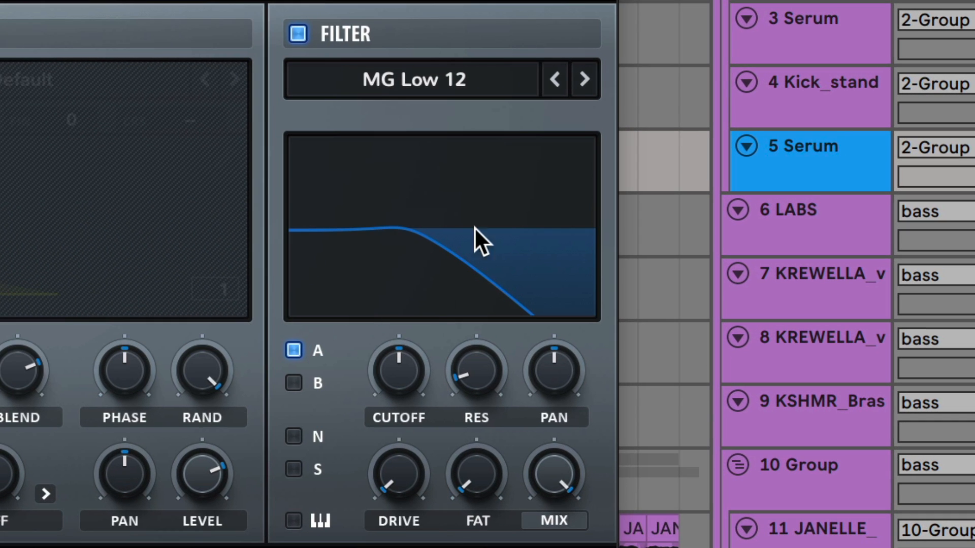
click(581, 78)
click(580, 77)
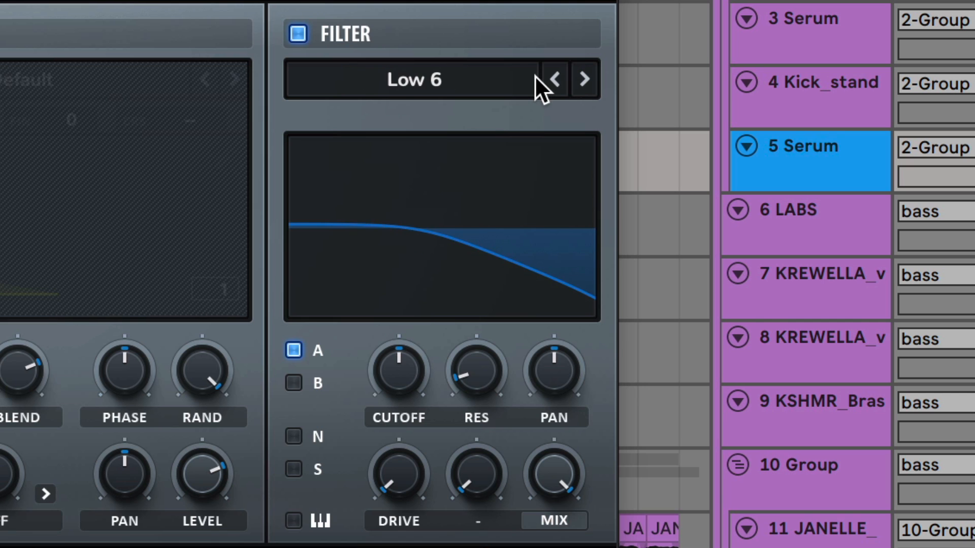
click(555, 79)
drag(397, 392, 396, 508)
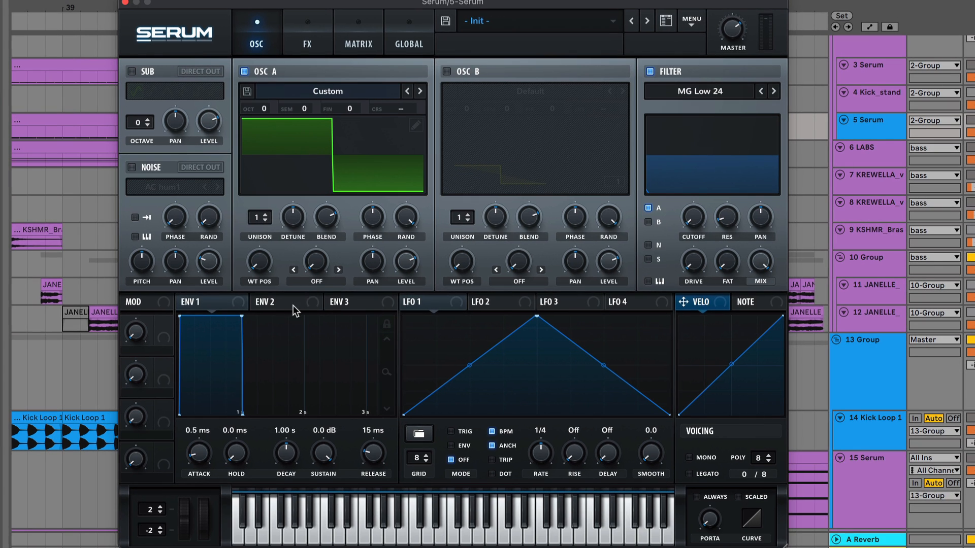
Assign Env 2 to modulate the filter cutoff and set the envelope's sustain to 0%
drag(293, 306, 374, 293)
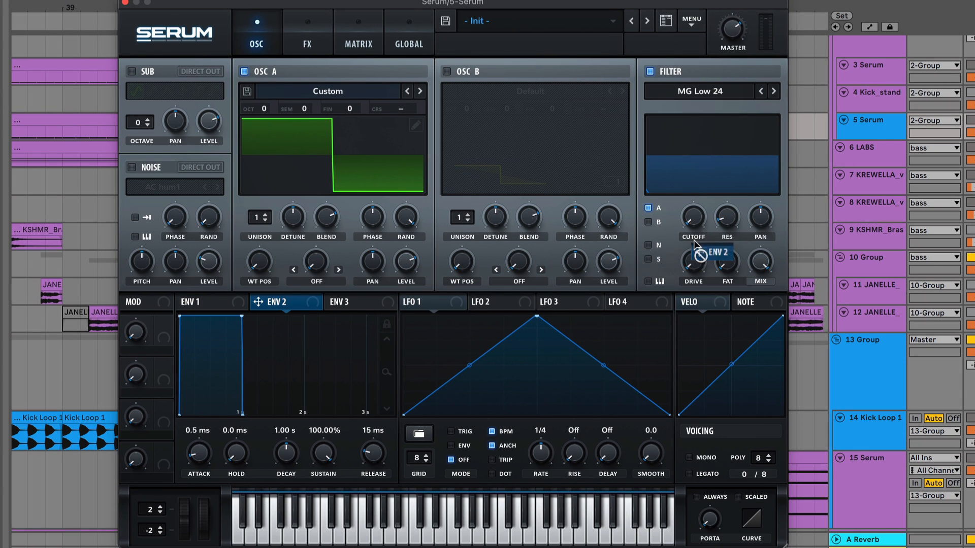
drag(694, 241, 684, 208)
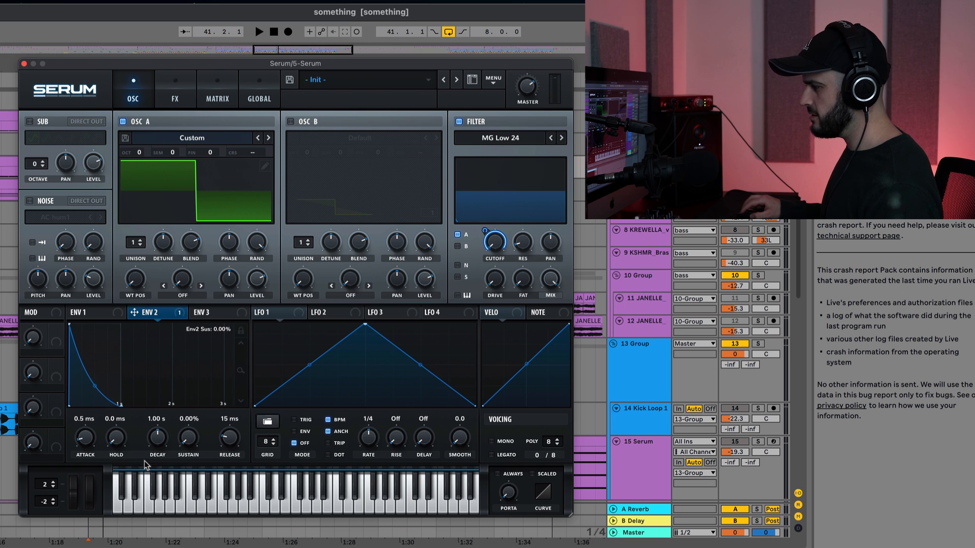
Audition low notes while reducing the Env 2 modulation amount on the cutoff and setting the Env 2 decay to 1.28 s
click(254, 511)
click(116, 507)
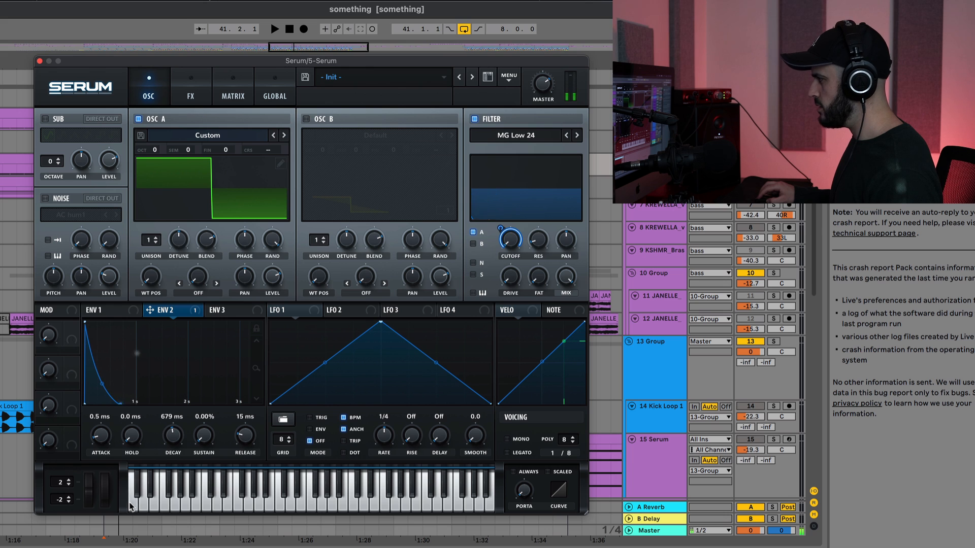
click(117, 506)
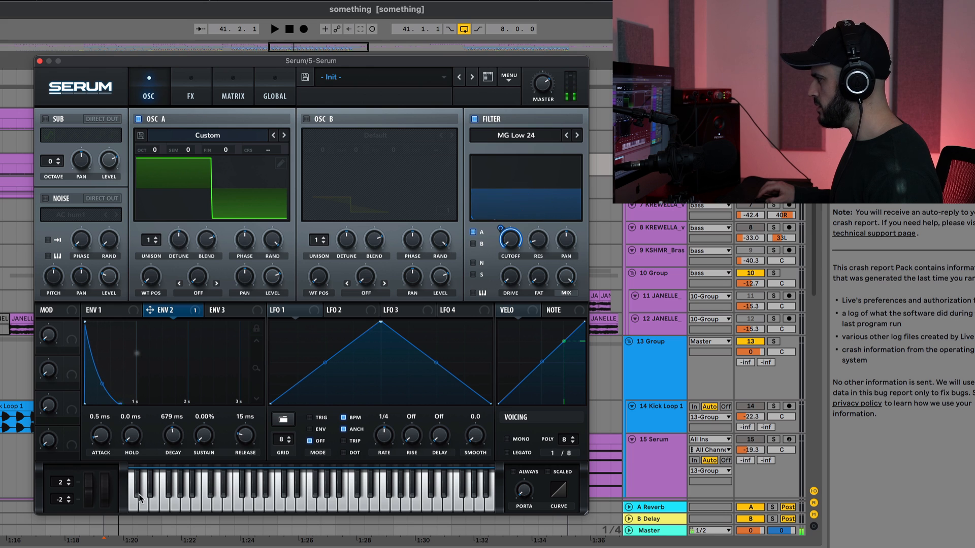
mouse_move(499, 236)
drag(500, 242, 500, 243)
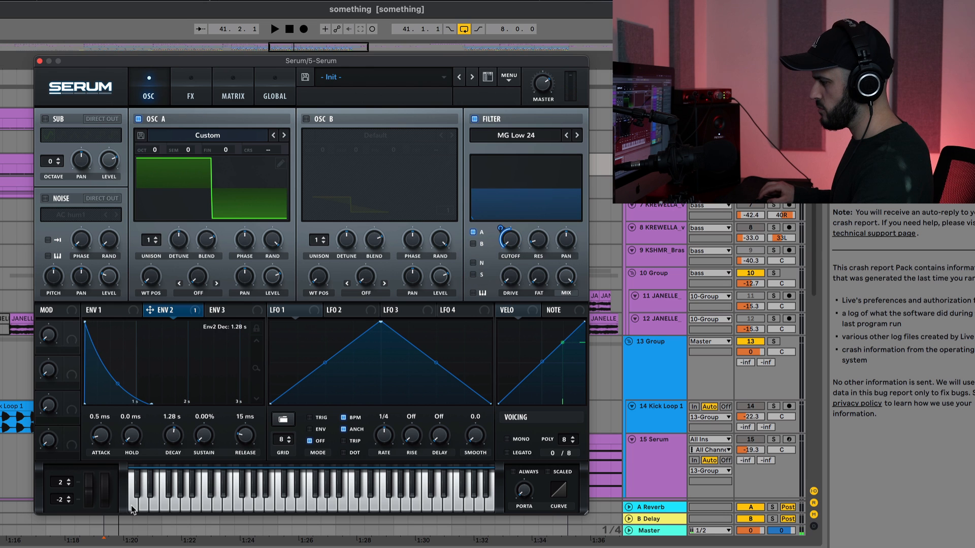
click(132, 509)
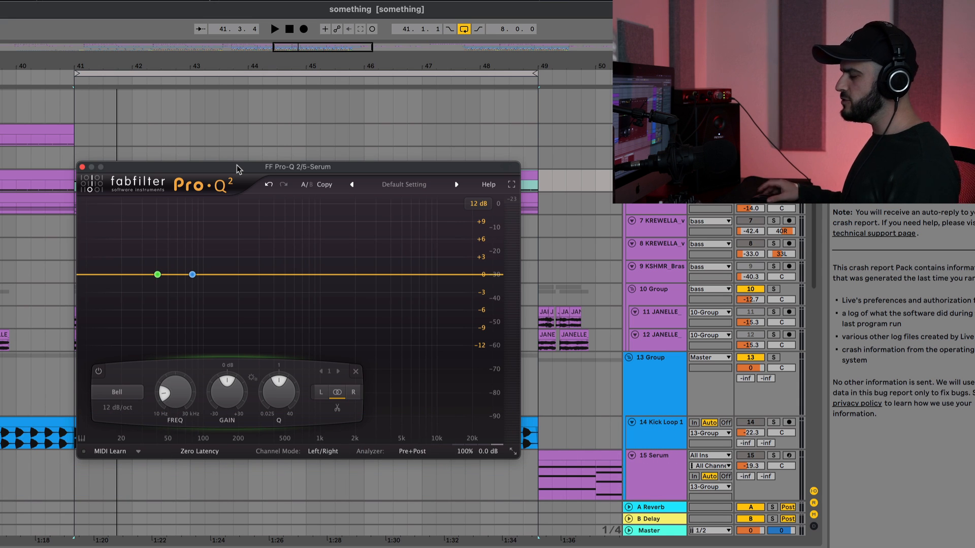
Play the loop to hear the bass with the Pro-Q 2 equalizer open
drag(237, 169, 240, 161)
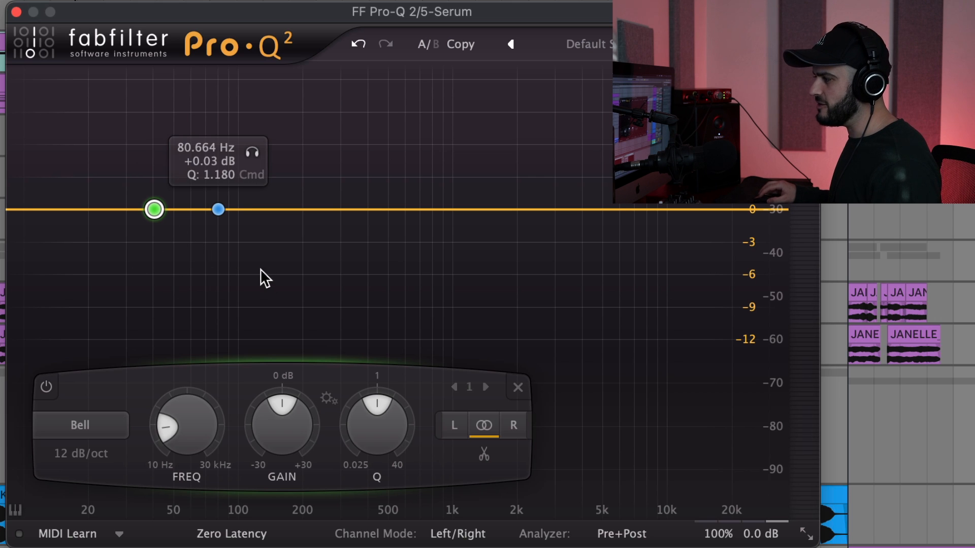
key(space)
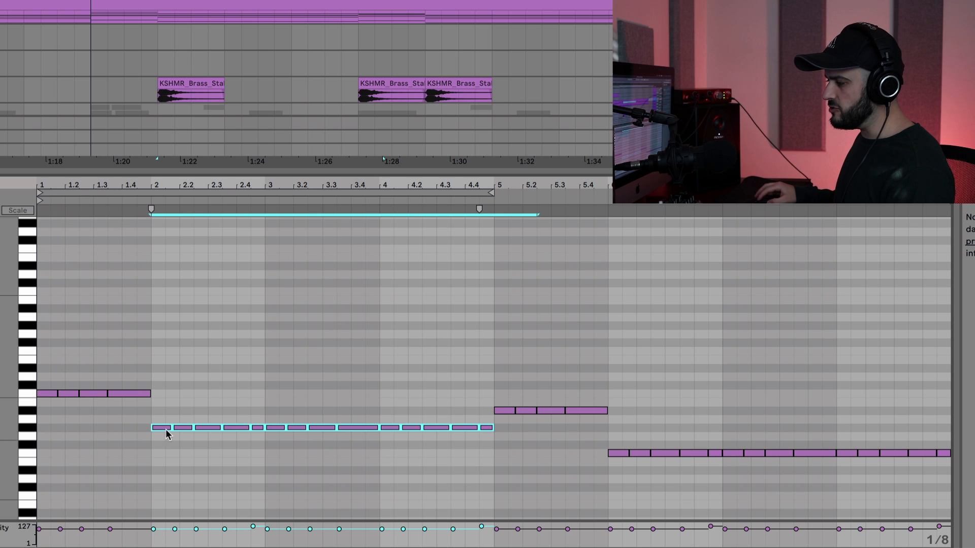
Try moving the selected bass notes in bars 2 to 4 up an octave
drag(162, 429, 156, 324)
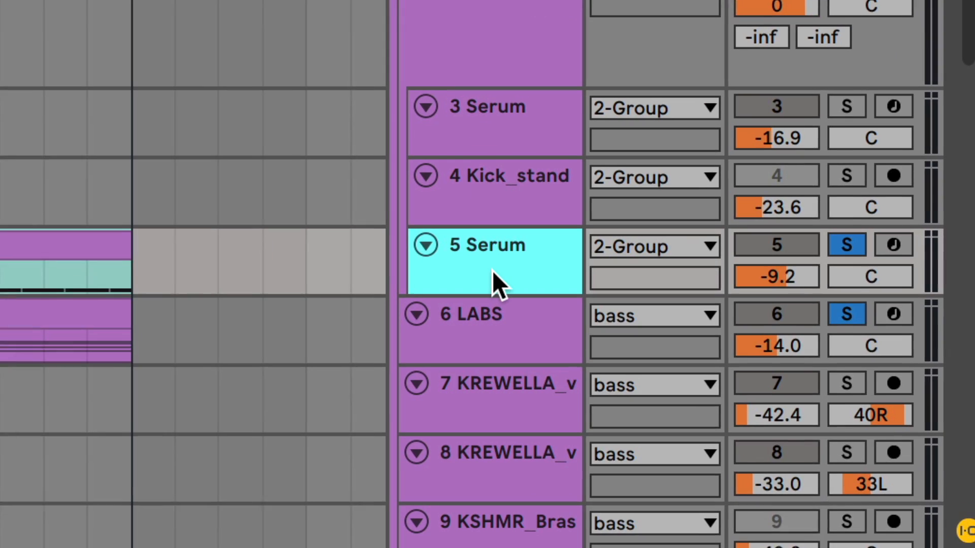
Duplicate the 5 Serum track, solo the copy as well, and play the loop
right_click(492, 270)
click(467, 259)
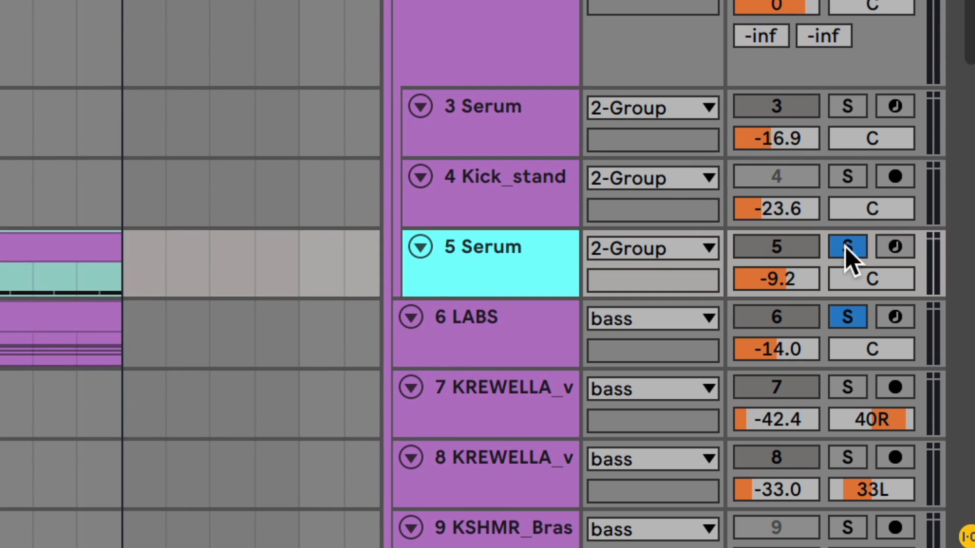
right_click(463, 255)
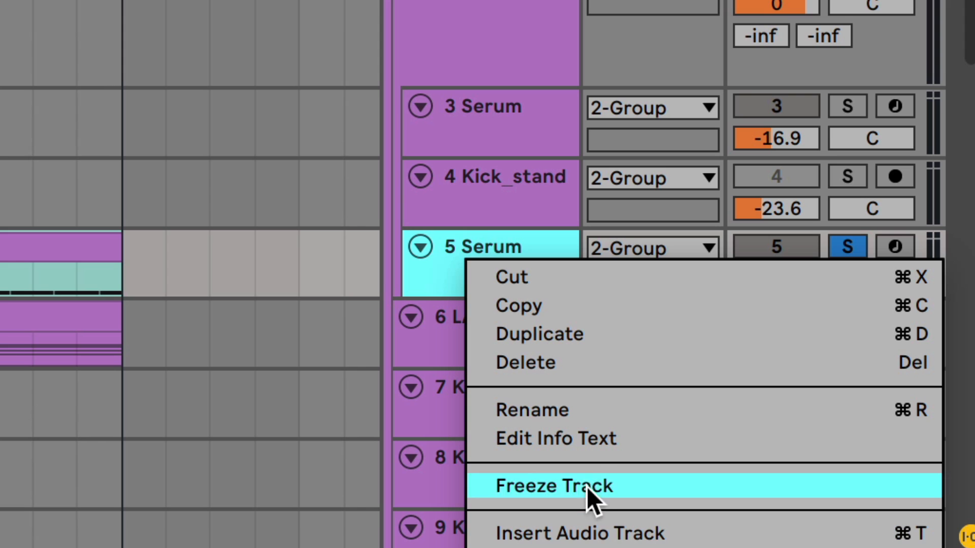
click(559, 333)
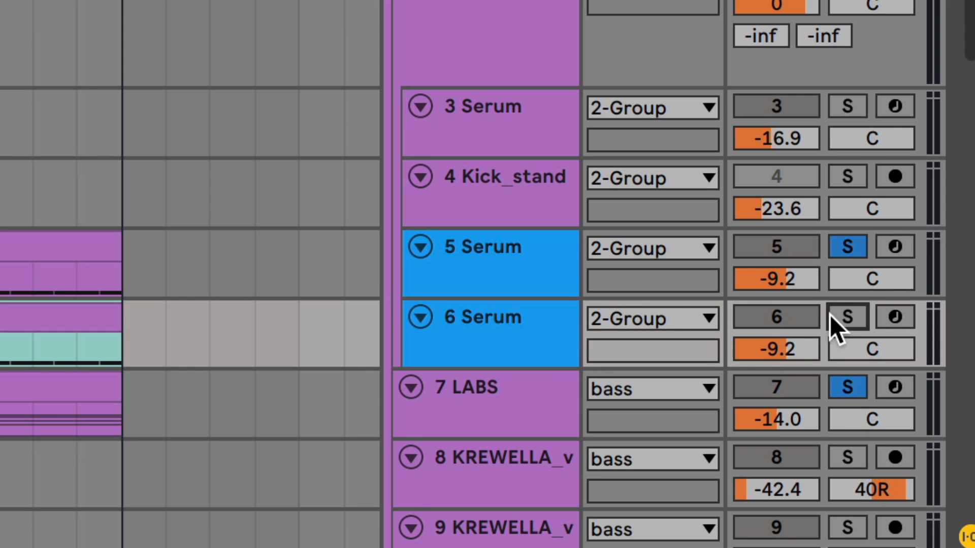
click(847, 317)
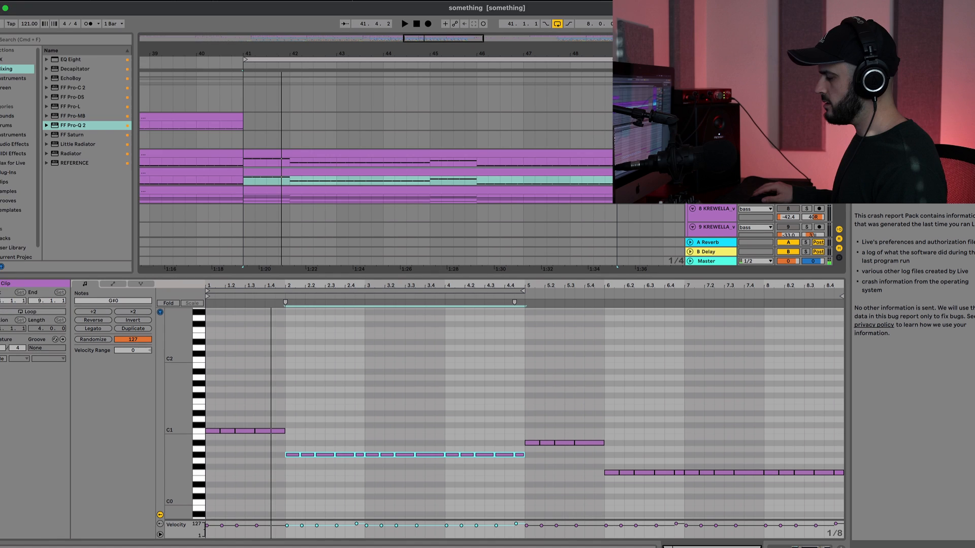
key(space)
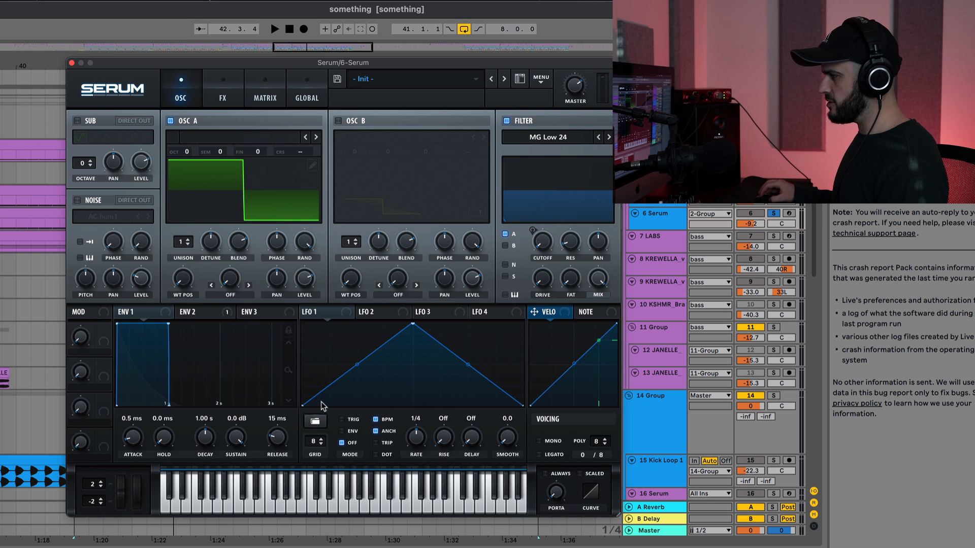
Compare the duplicated bass during playback with oscillator A at 6 unison voices and at 1 voice
drag(181, 246, 183, 198)
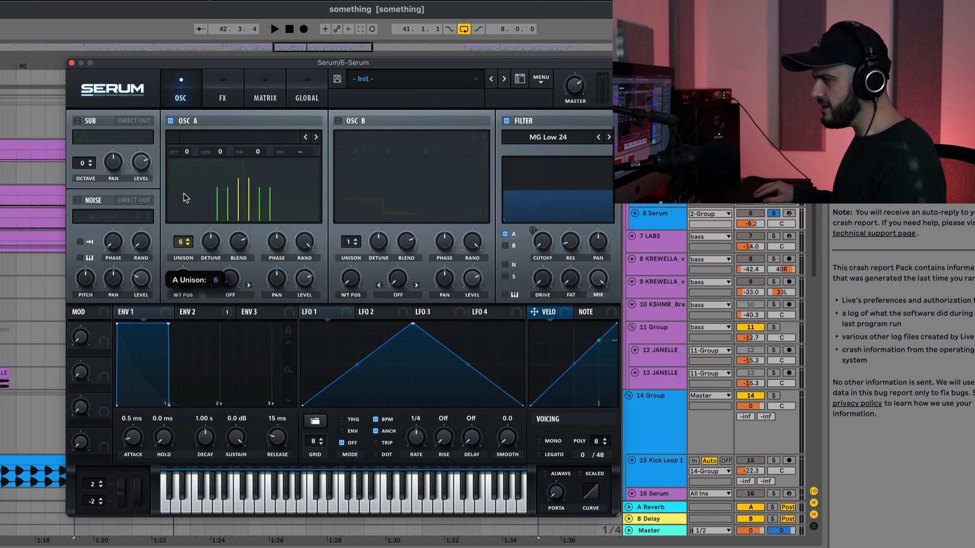
key(space)
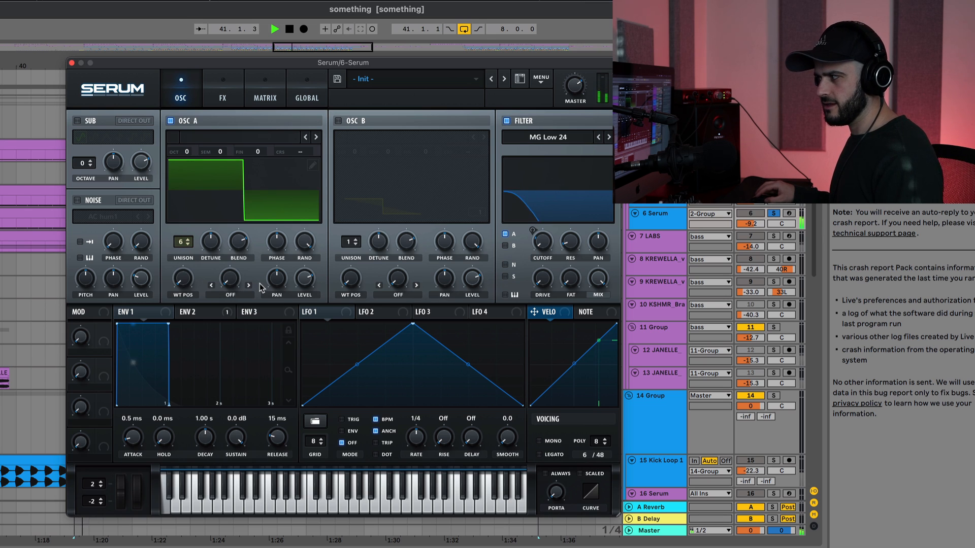
key(space)
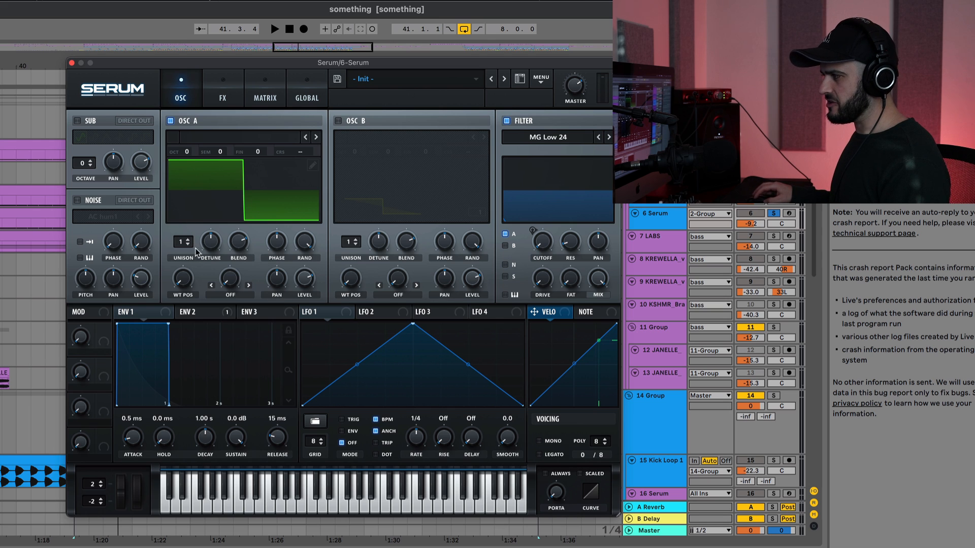
key(space)
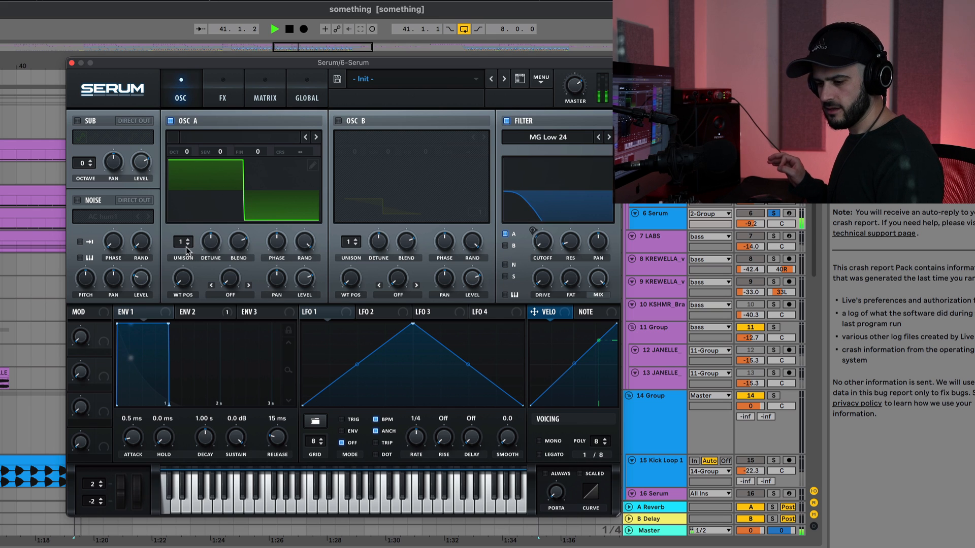
key(space)
Set oscillator A's unison to 6 voices on the duplicated Serum and audition the loop
drag(186, 247, 181, 219)
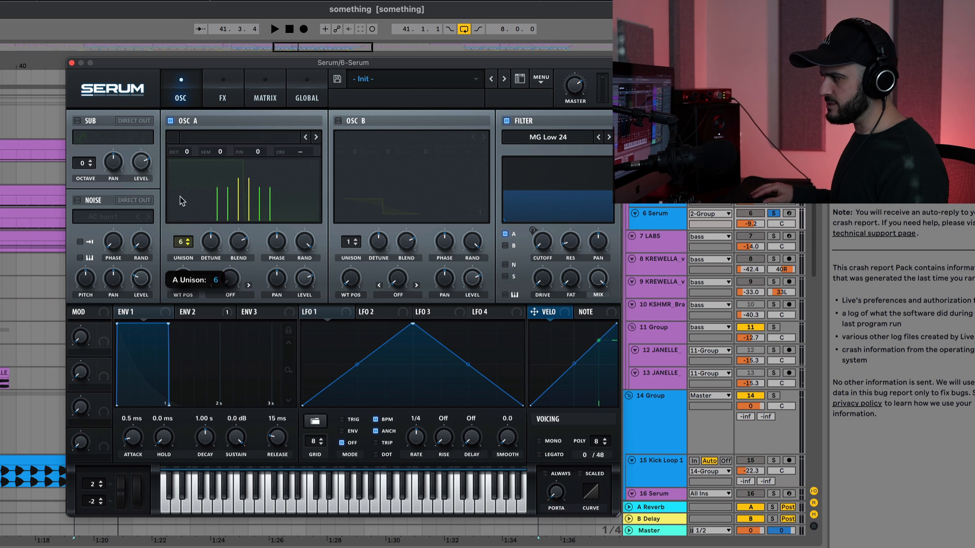
key(space)
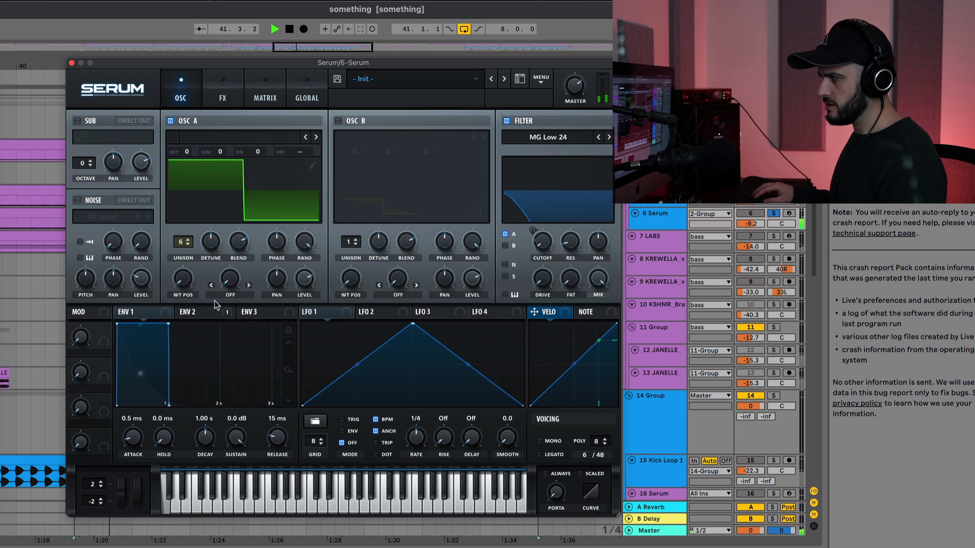
key(space)
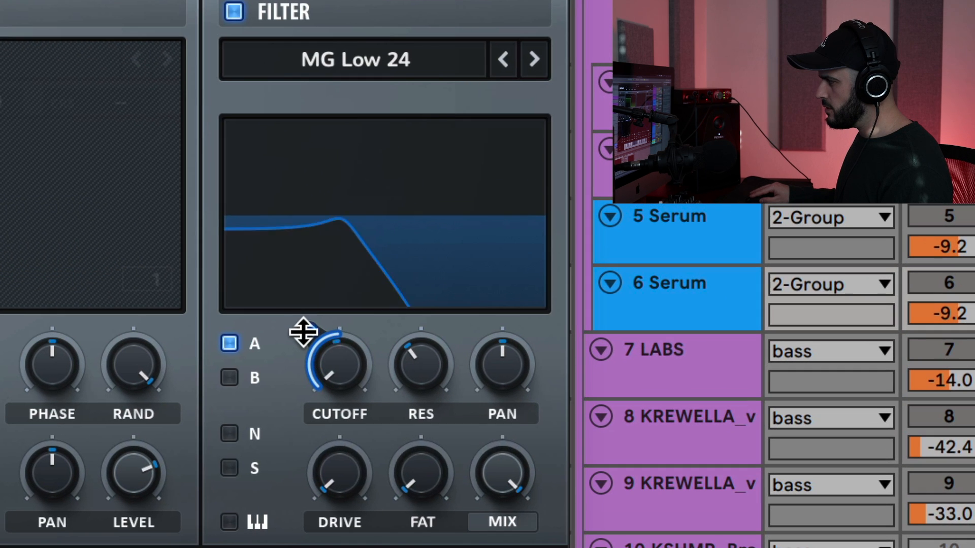
Slightly increase the Env 2 modulation amount on the duplicated Serum's filter cutoff
mouse_move(303, 333)
mouse_down()
mouse_move(305, 312)
mouse_move(307, 322)
mouse_up()
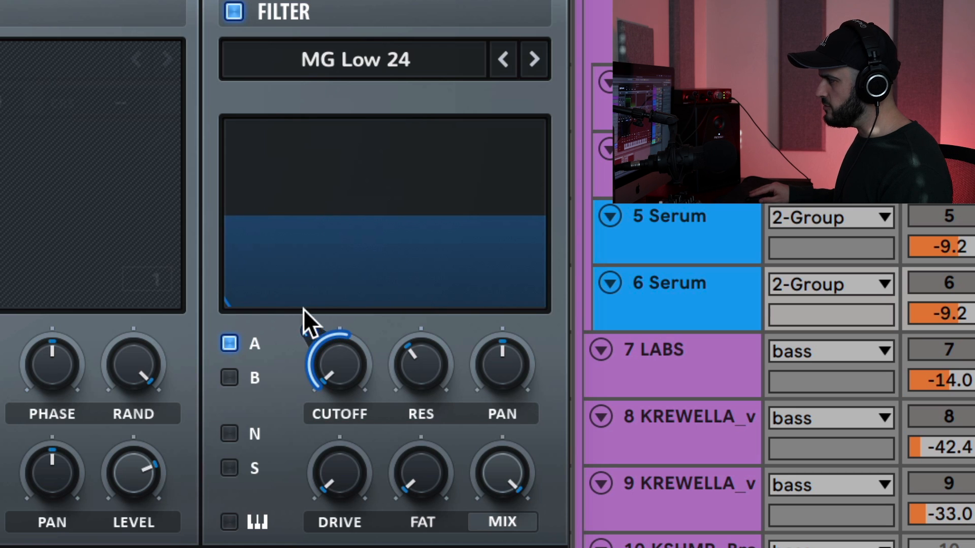